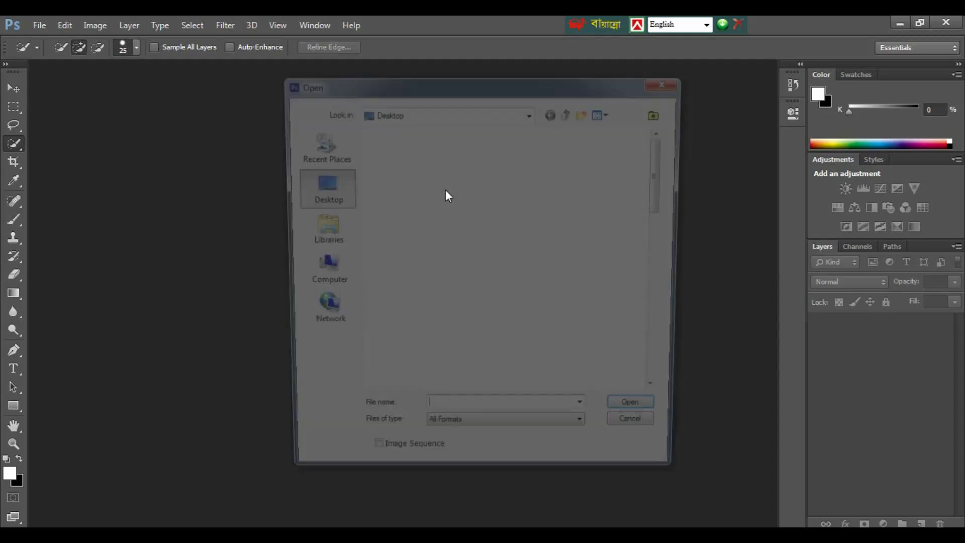
Open the portrait photo DSC_0018.JPG from the Desktop folder.
left_click_drag(665, 164, 666, 320)
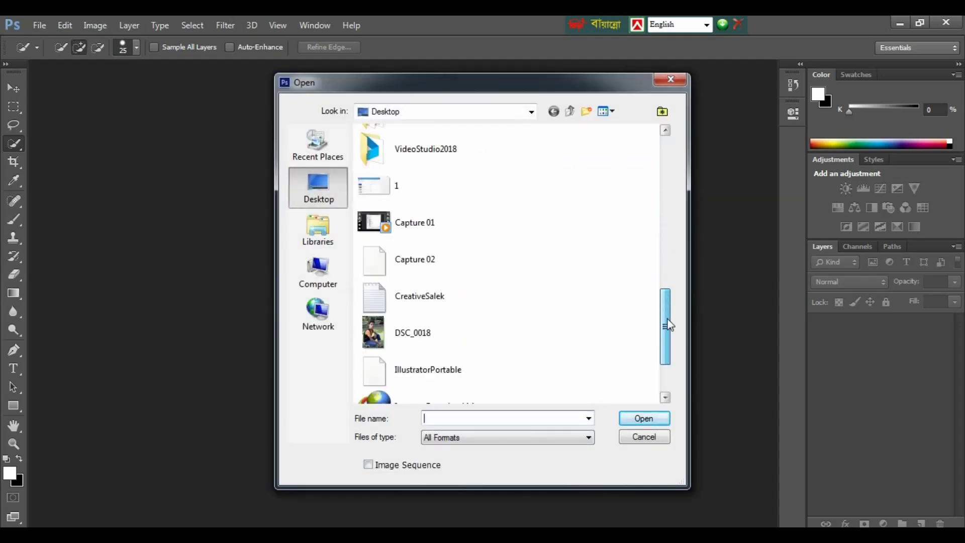
left_click(485, 319)
double_click(446, 317)
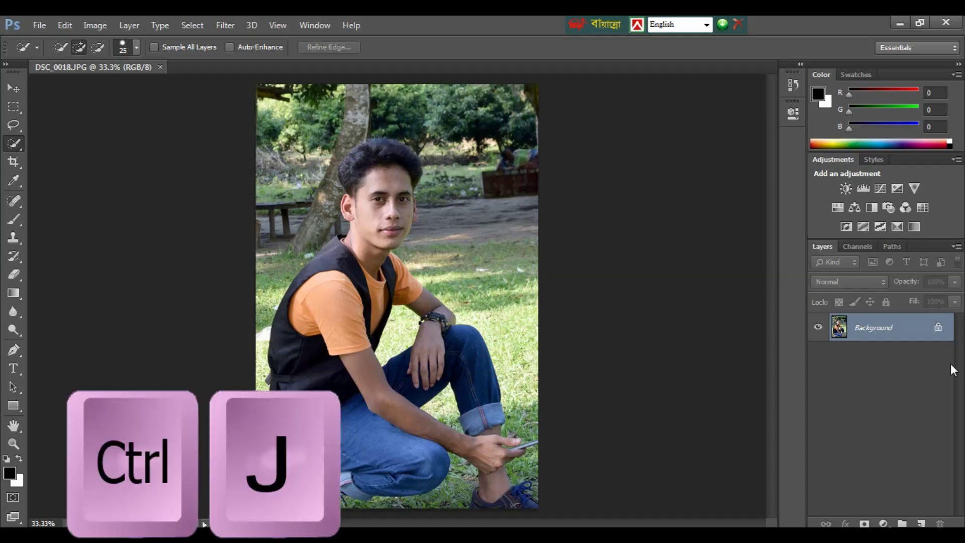
Duplicate the photo layer, then hide Layer 1 and Background so only Layer 1 copy shows.
key("ctrl+j")
key("ctrl+j")
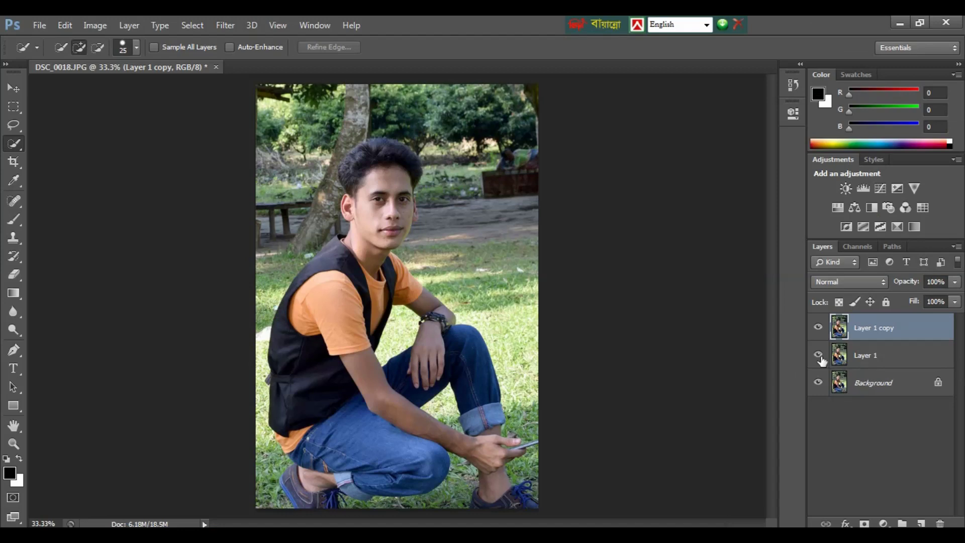
left_click(820, 357)
left_click(819, 384)
Quick-select the crouching man from hair to shoes, subtracting the grass along the bottom.
mouse_move(371, 176)
left_mouse_down()
mouse_move(379, 165)
mouse_move(357, 172)
left_mouse_up()
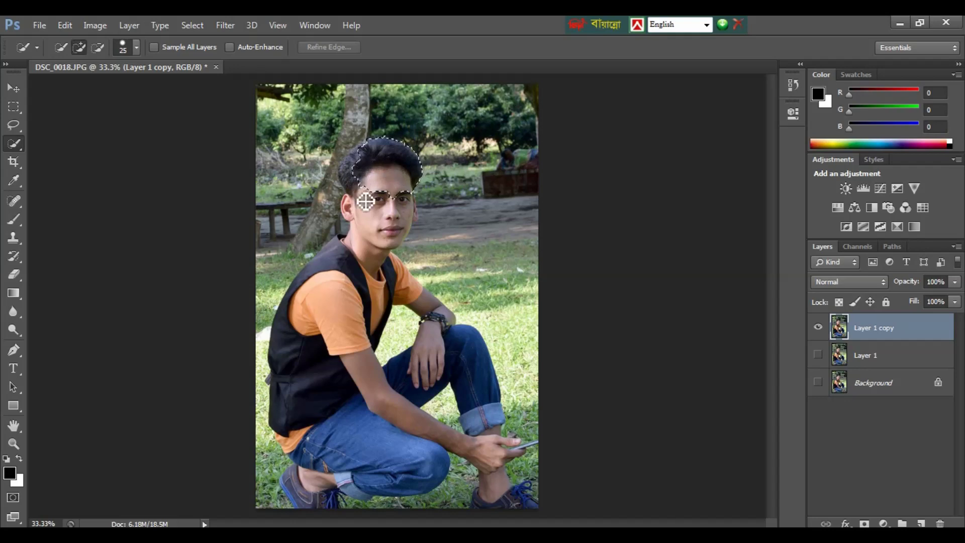
mouse_move(364, 261)
left_mouse_down()
mouse_move(357, 276)
mouse_move(376, 390)
mouse_move(346, 264)
mouse_move(300, 388)
mouse_move(398, 463)
mouse_move(317, 505)
mouse_move(304, 433)
mouse_move(299, 491)
left_mouse_up()
mouse_move(371, 298)
left_mouse_down()
mouse_move(405, 222)
mouse_move(422, 217)
mouse_move(399, 294)
mouse_move(453, 324)
mouse_move(447, 347)
mouse_move(474, 377)
mouse_move(501, 480)
left_mouse_up()
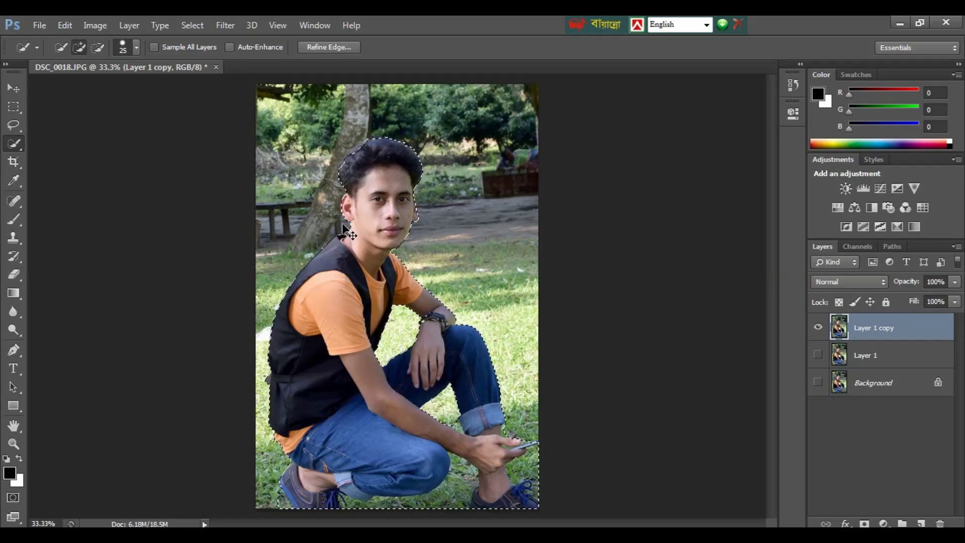
scroll(431, 162, "up", 3)
scroll(480, 190, "down", 1)
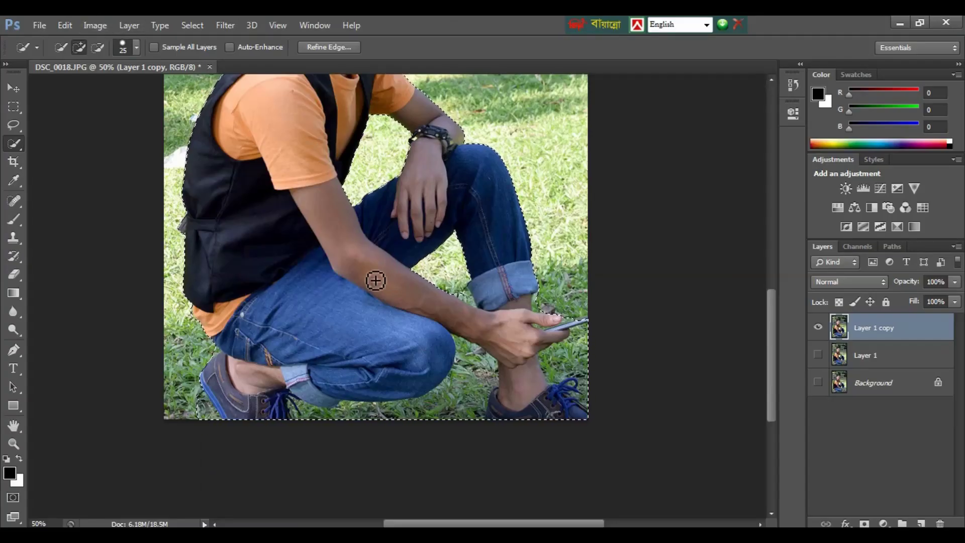
key("alt")
key("alt")
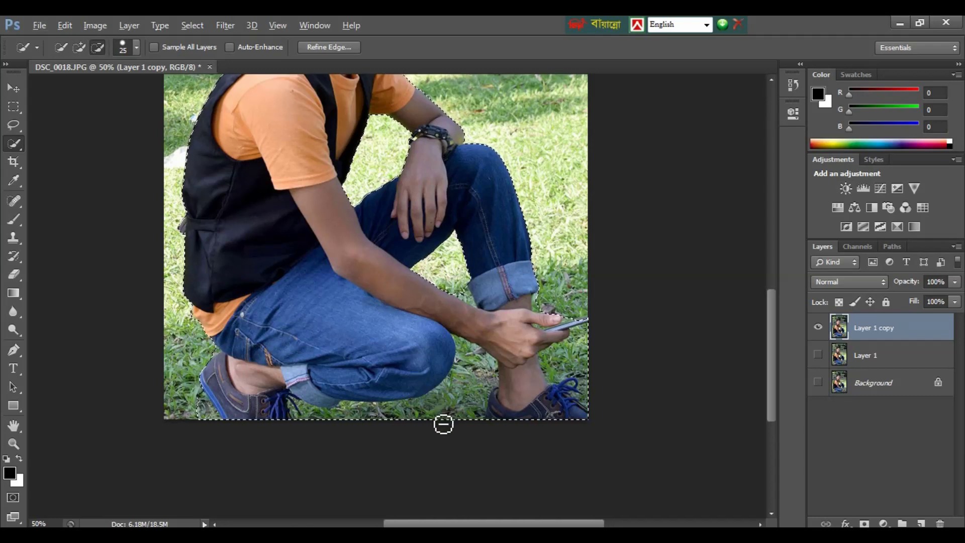
mouse_move(443, 425)
left_mouse_down()
mouse_move(464, 412)
mouse_move(470, 355)
mouse_move(453, 405)
mouse_move(391, 423)
mouse_move(303, 414)
left_mouse_up()
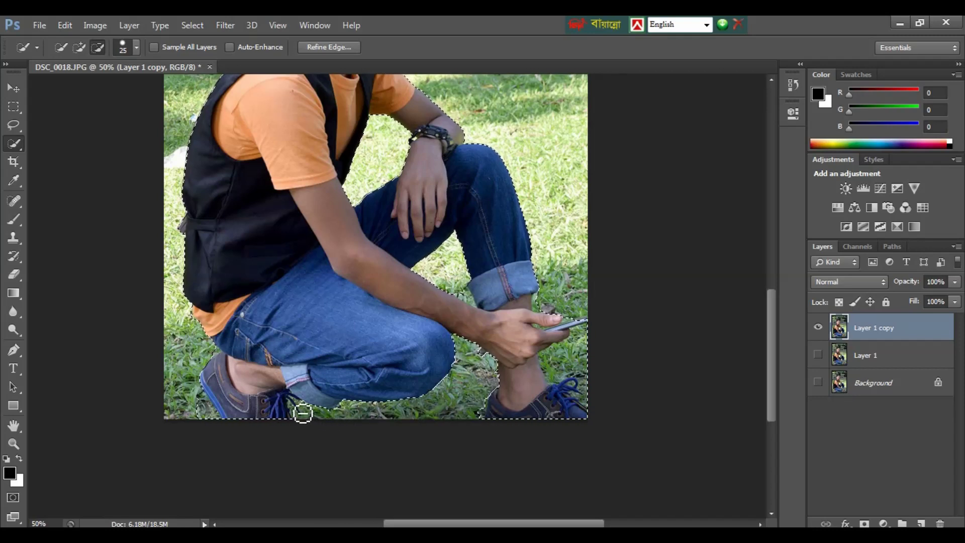
key("ctrl+minus")
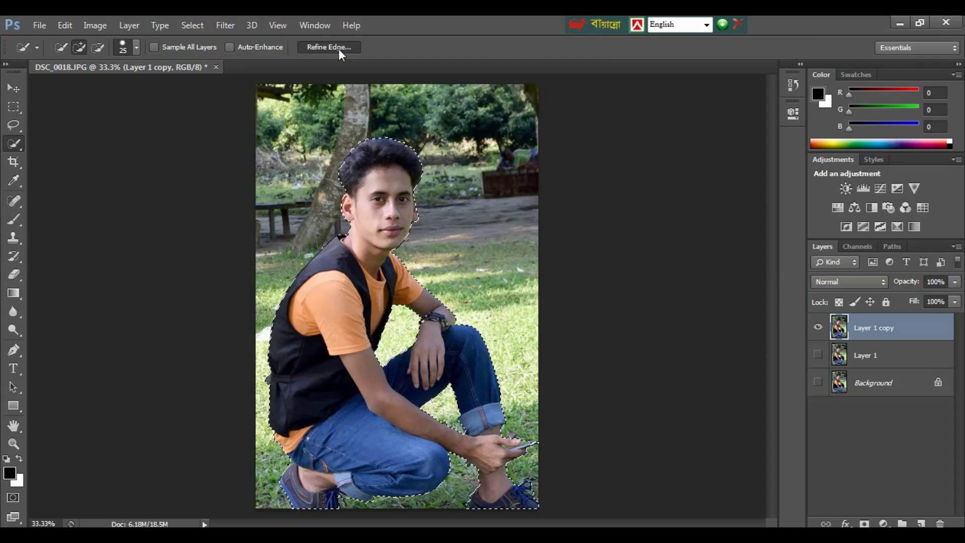
Refine the man's selection edge in Overlay view, brushing around the ankle above the shoe.
left_click(339, 50)
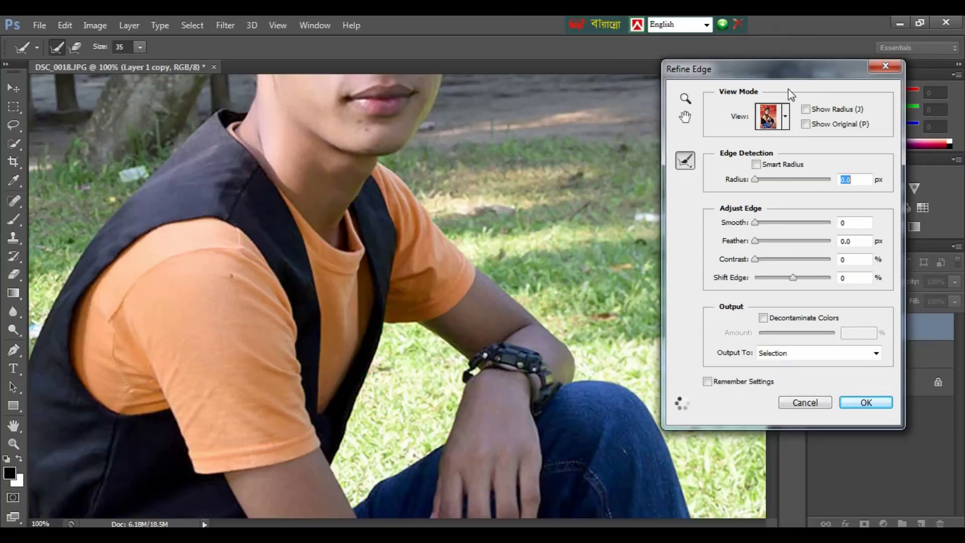
left_click(786, 121)
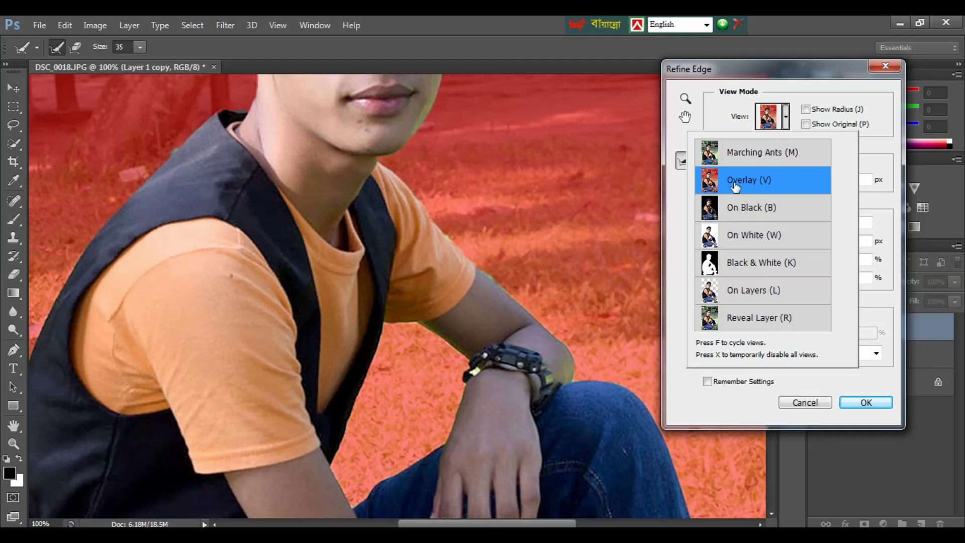
left_click(786, 122)
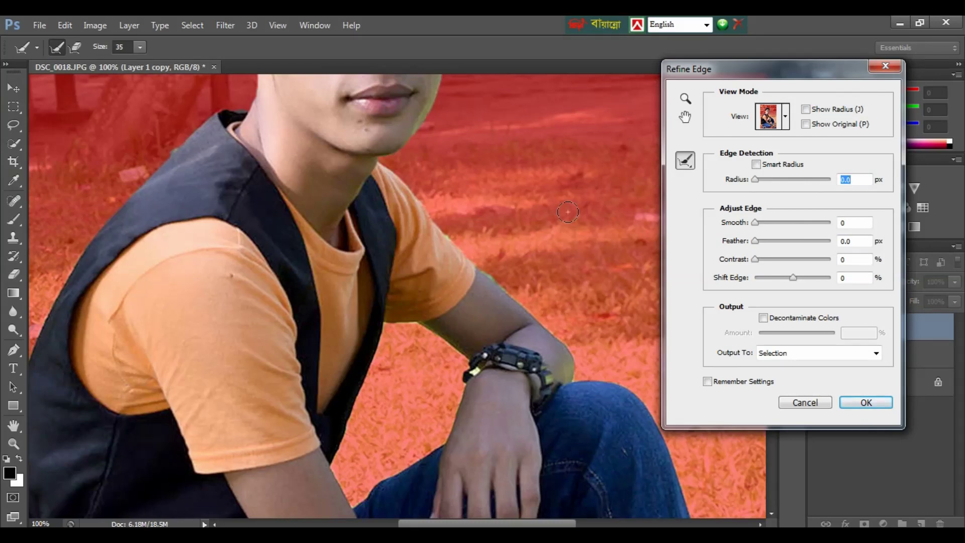
key("ctrl+minus")
key("ctrl+minus")
key("ctrl+minus")
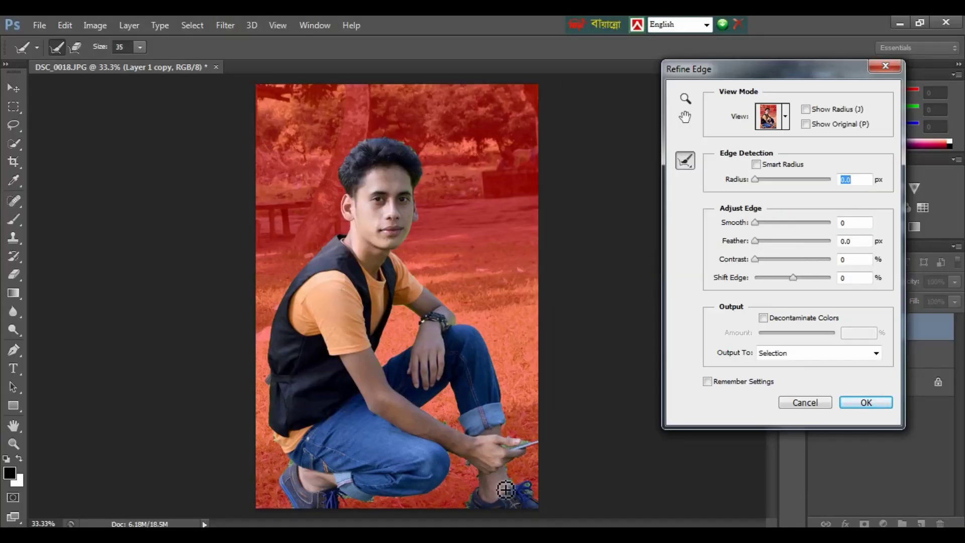
mouse_move(495, 489)
left_mouse_down()
mouse_move(475, 510)
mouse_move(519, 453)
left_mouse_up()
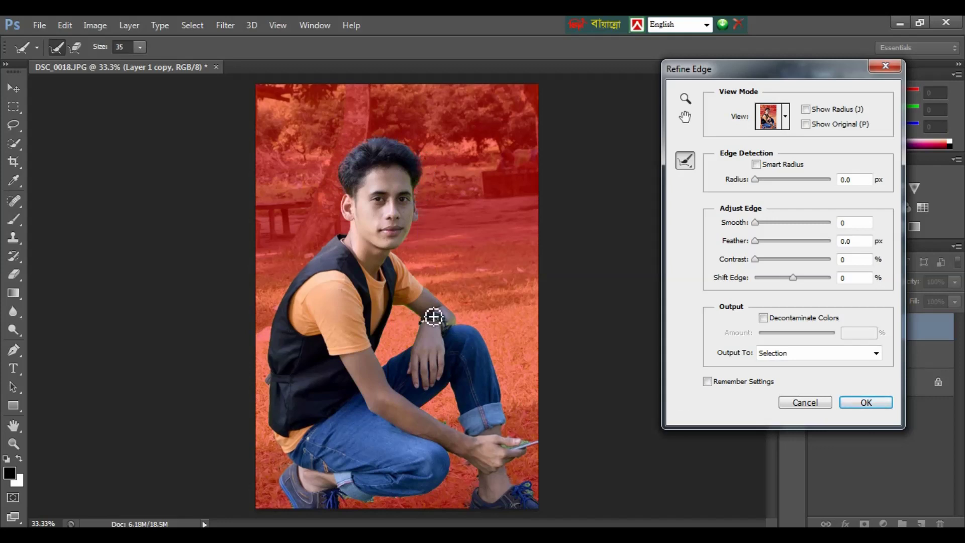
left_click(866, 402)
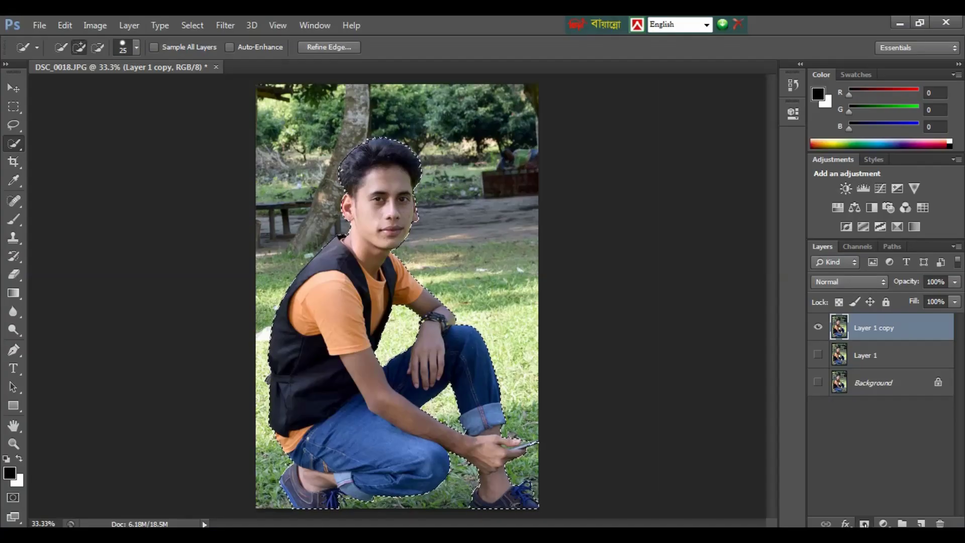
Add a layer mask from the selection to Layer 1 copy, show Layer 1, and target the mask.
left_click(865, 524)
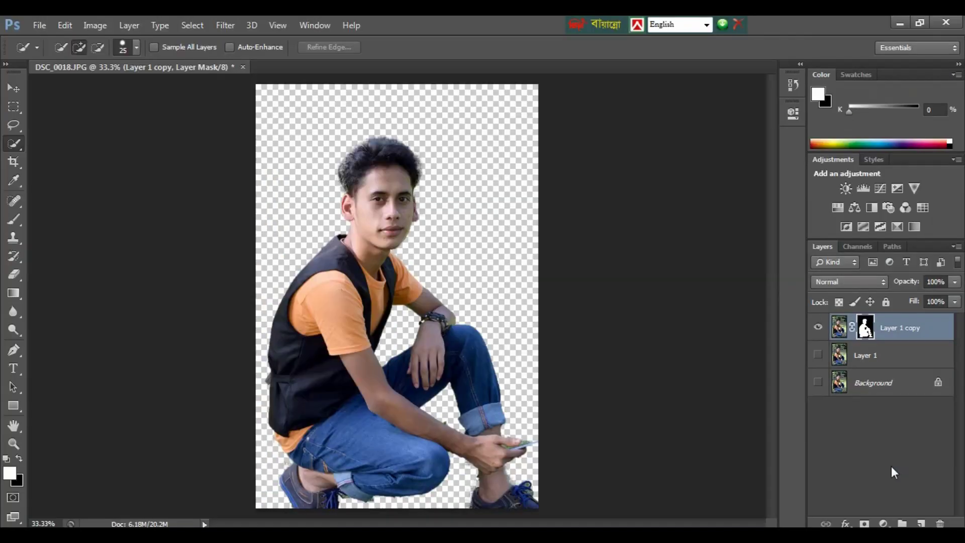
left_click(818, 355)
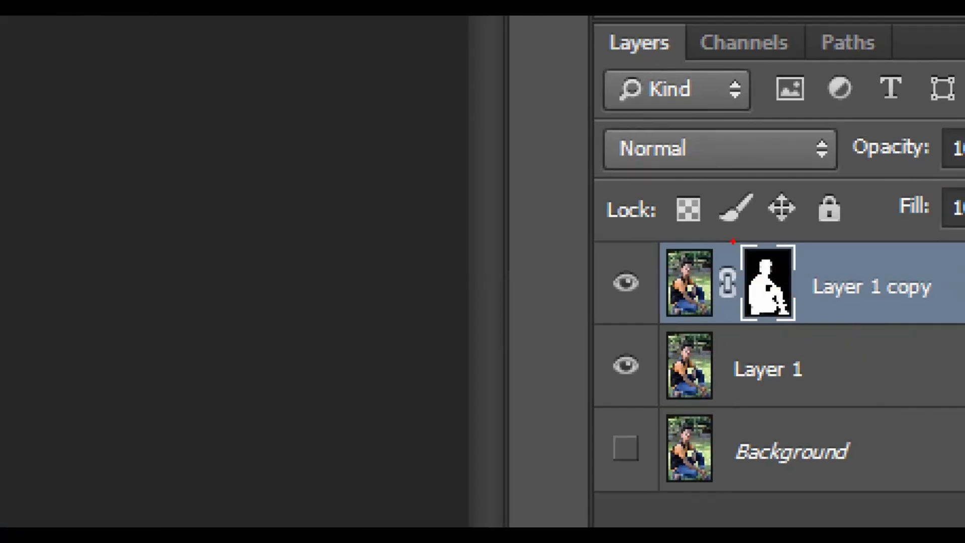
left_click(853, 312)
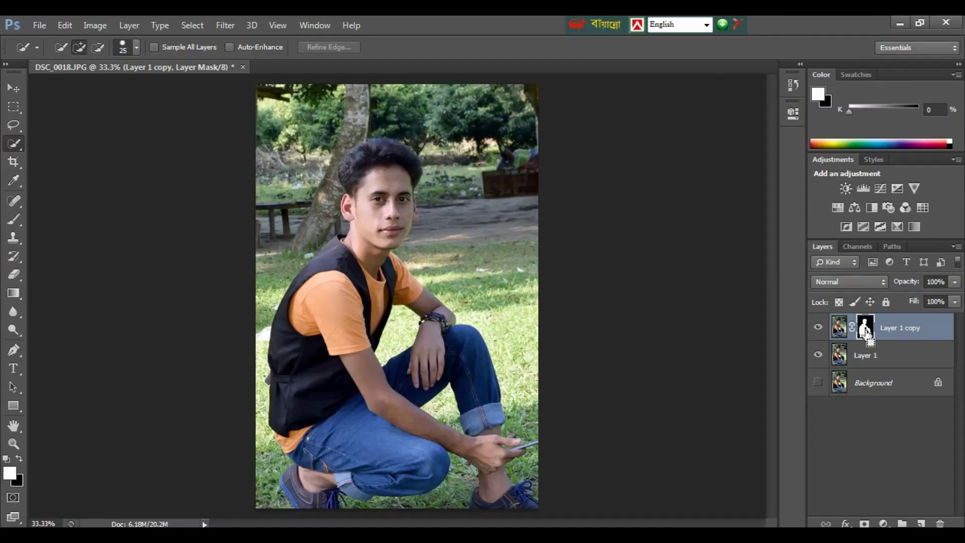
Load Layer 1 copy's mask as a selection and make Layer 1 the active layer.
left_click(865, 331, "ctrl")
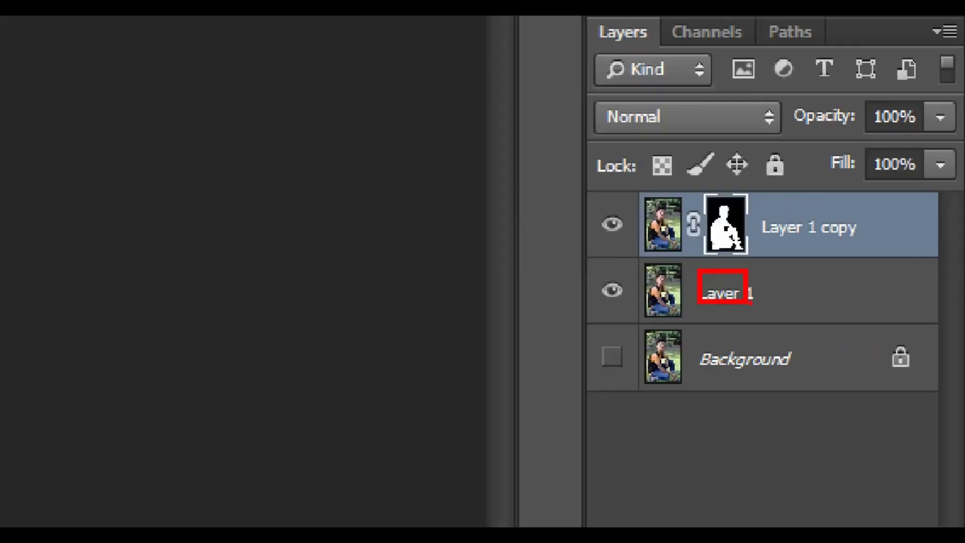
left_click(901, 361)
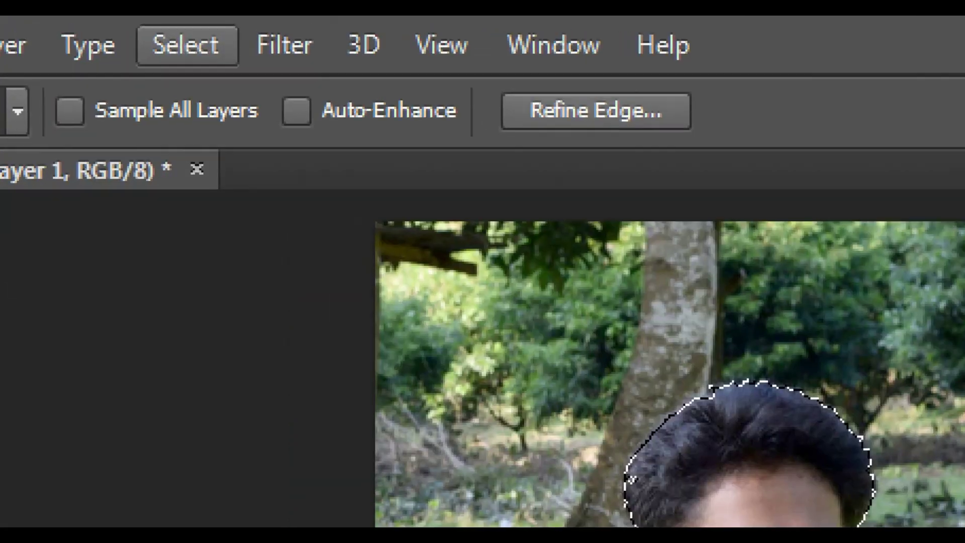
left_click(197, 22)
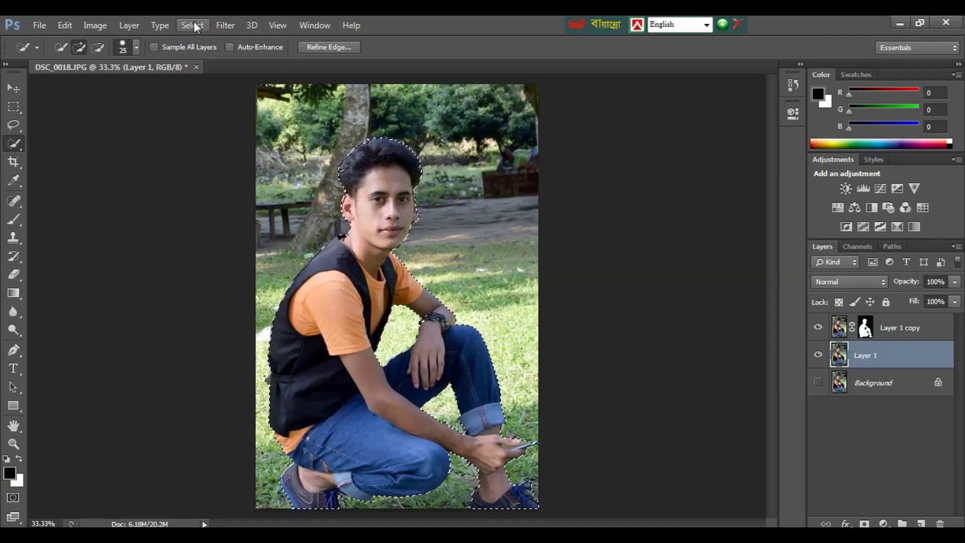
Expand the man's selection on Layer 1 by 10 pixels with Select > Modify > Expand.
left_click(193, 21)
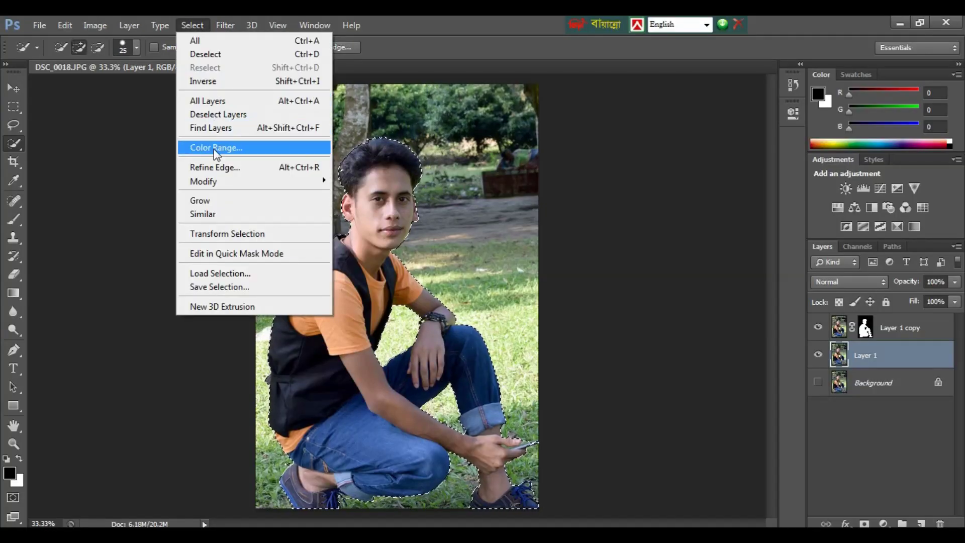
mouse_move(203, 181)
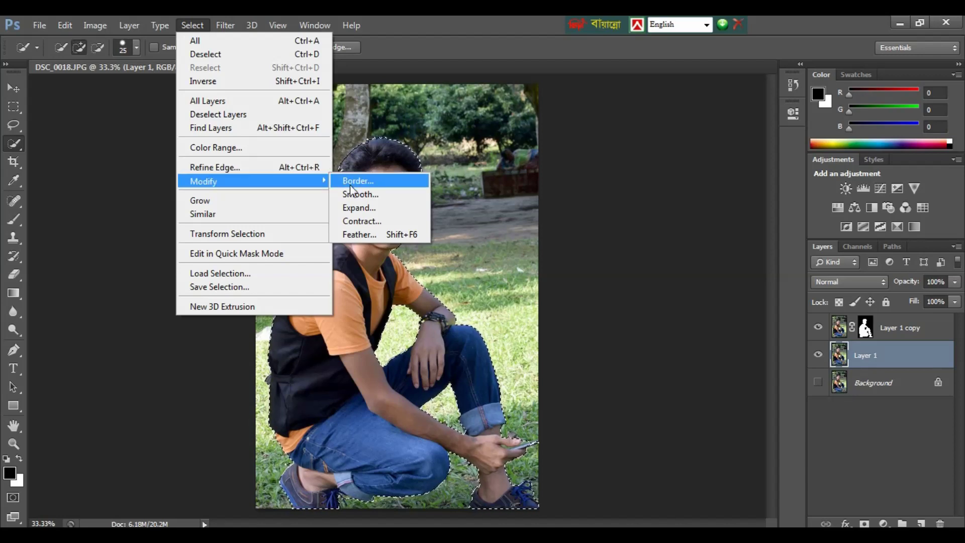
left_click(377, 212)
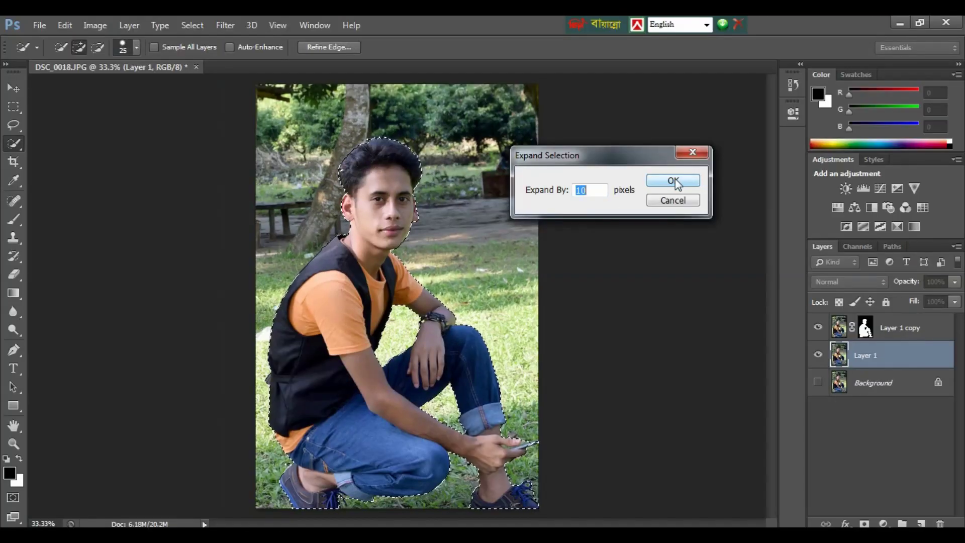
left_click(675, 180)
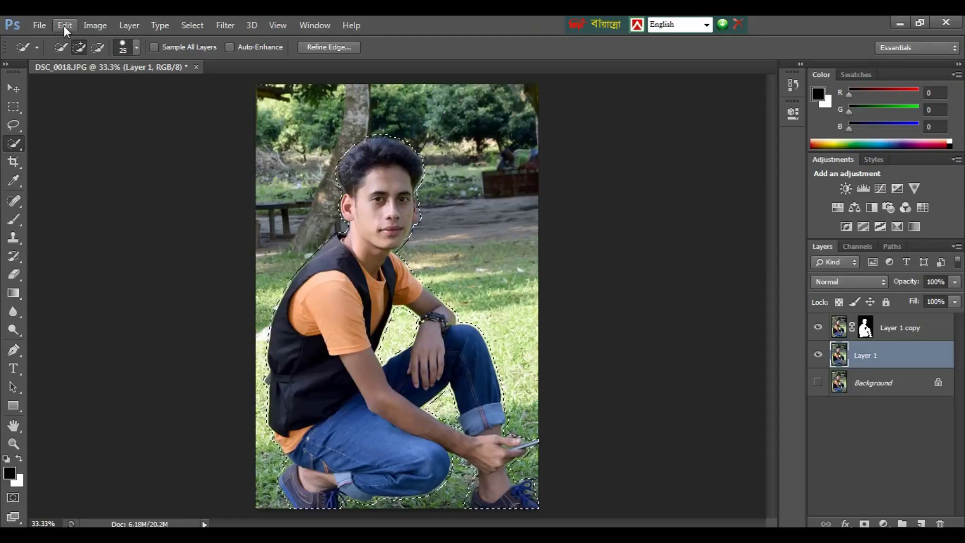
Fill the expanded selection on Layer 1 using Edit > Fill with Content-Aware.
left_click(66, 25)
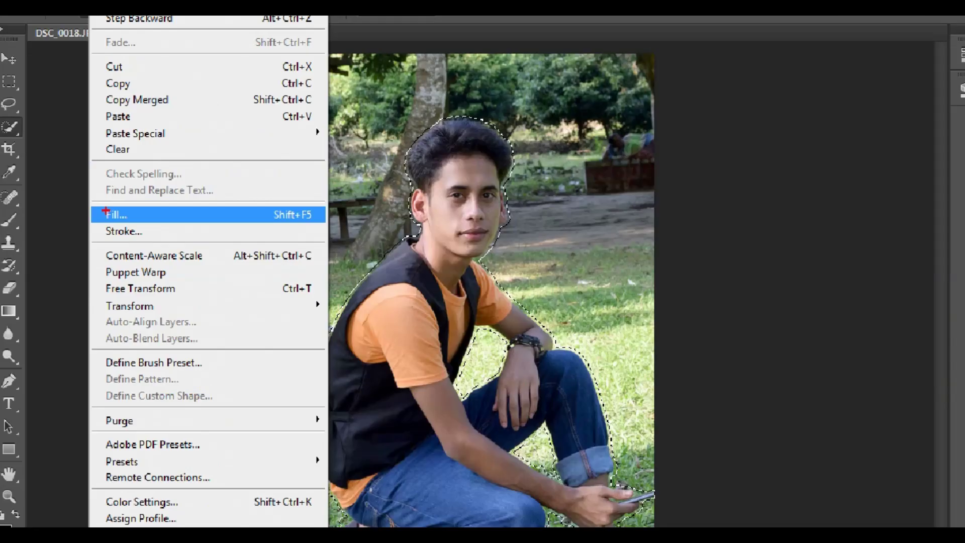
left_click(103, 211)
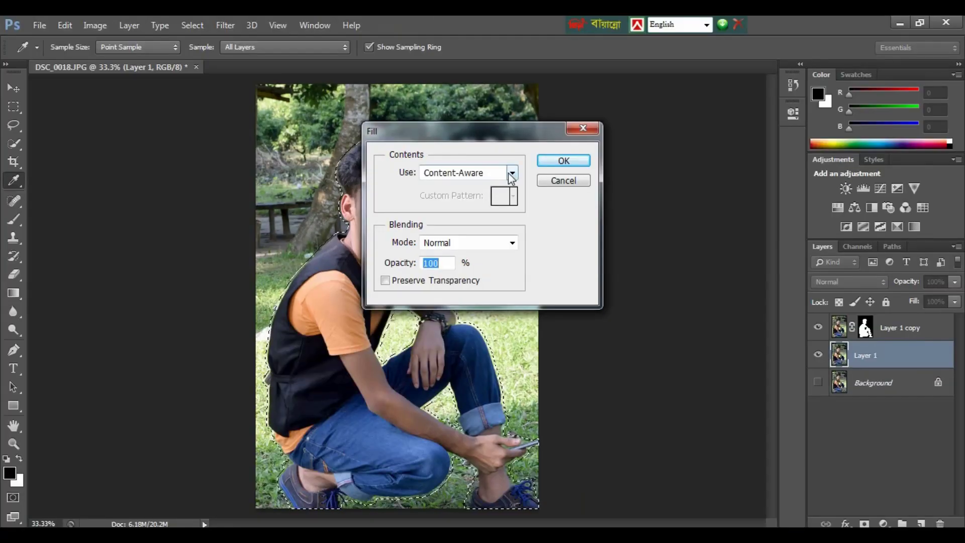
left_click(511, 174)
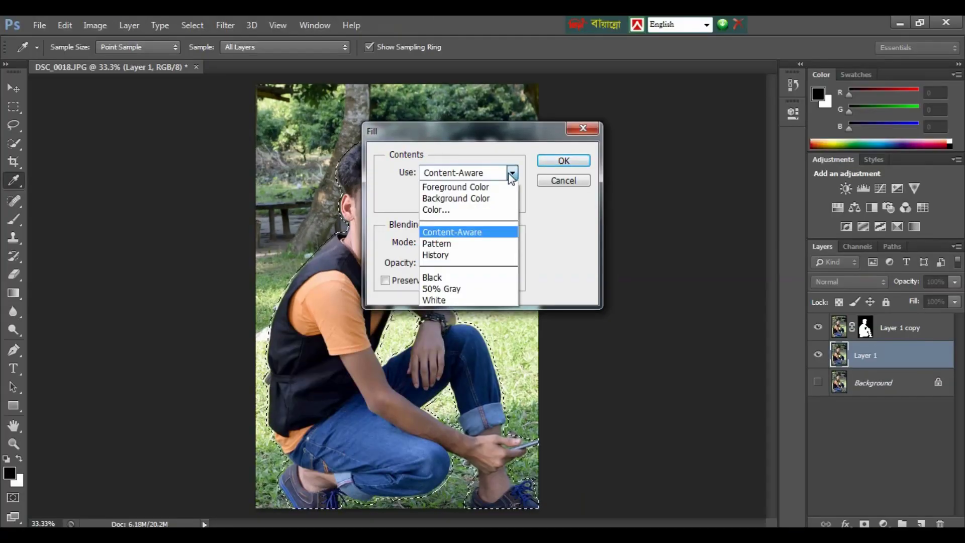
left_click(469, 230)
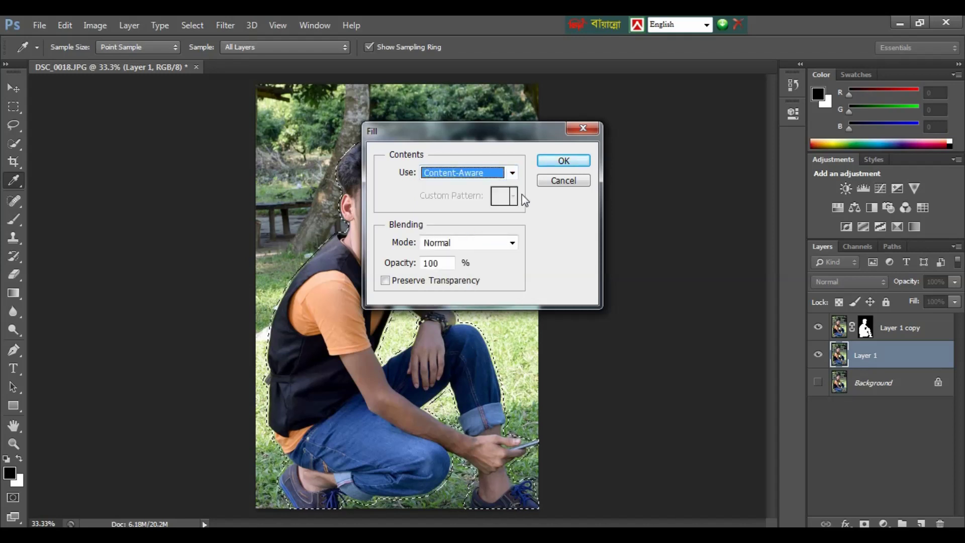
left_click(560, 161)
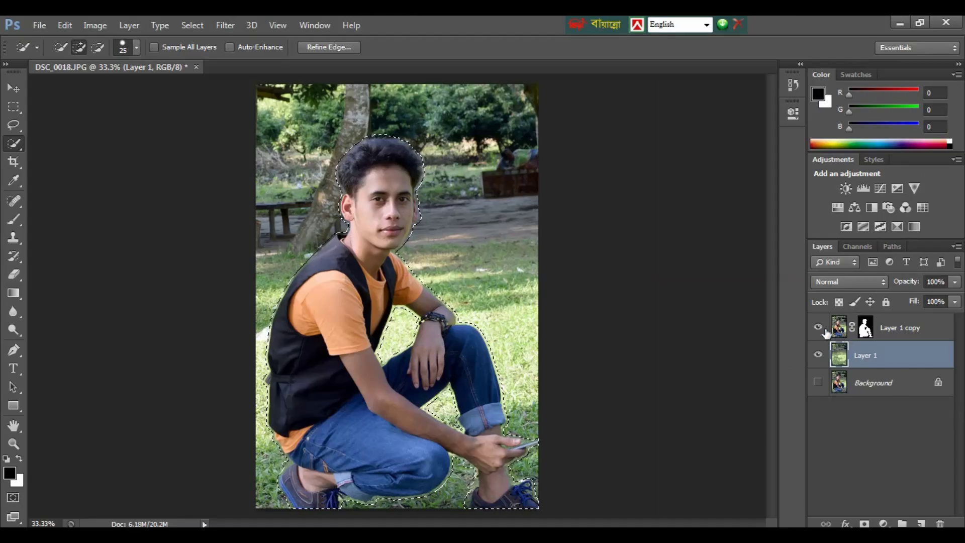
Check the fill by toggling Layer 1 copy's visibility, then deselect on Layer 1.
left_click(819, 328)
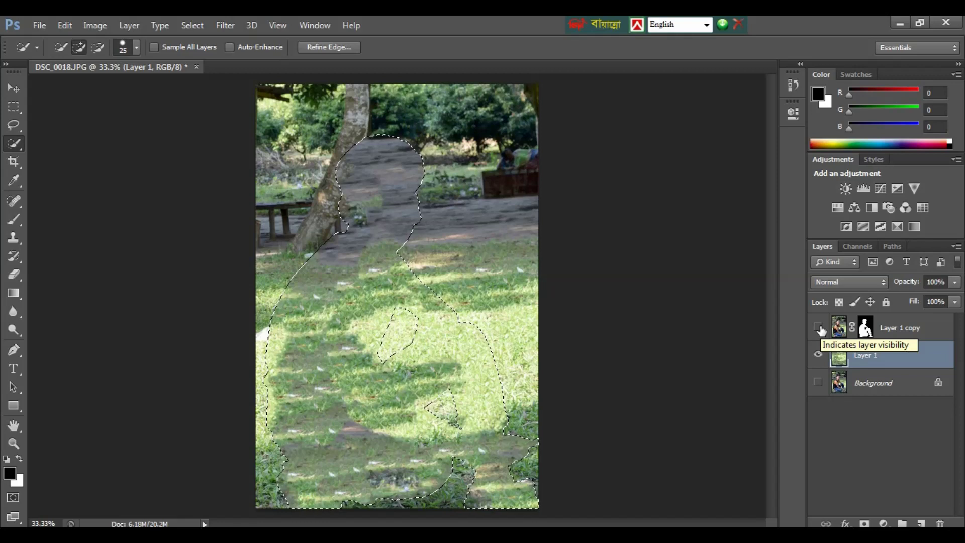
left_click(819, 329)
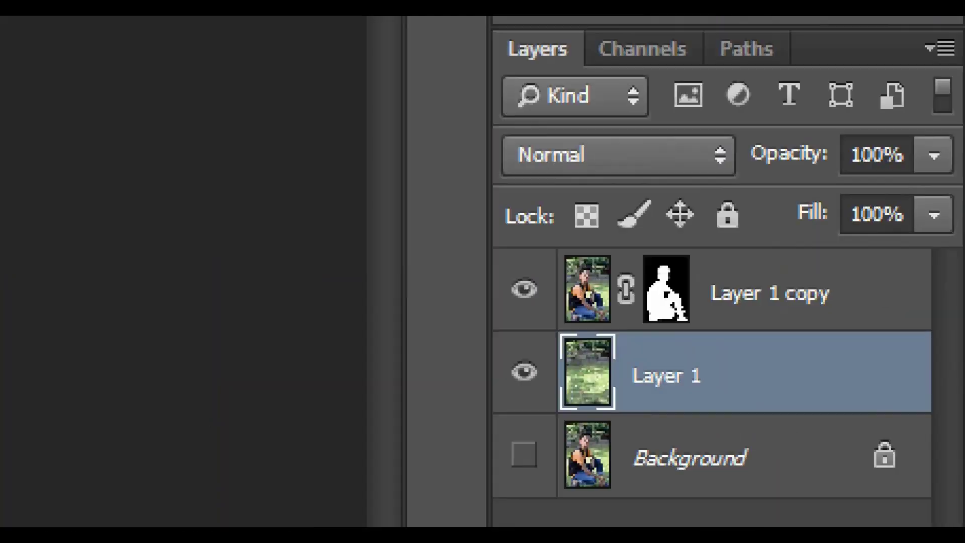
left_click(931, 353)
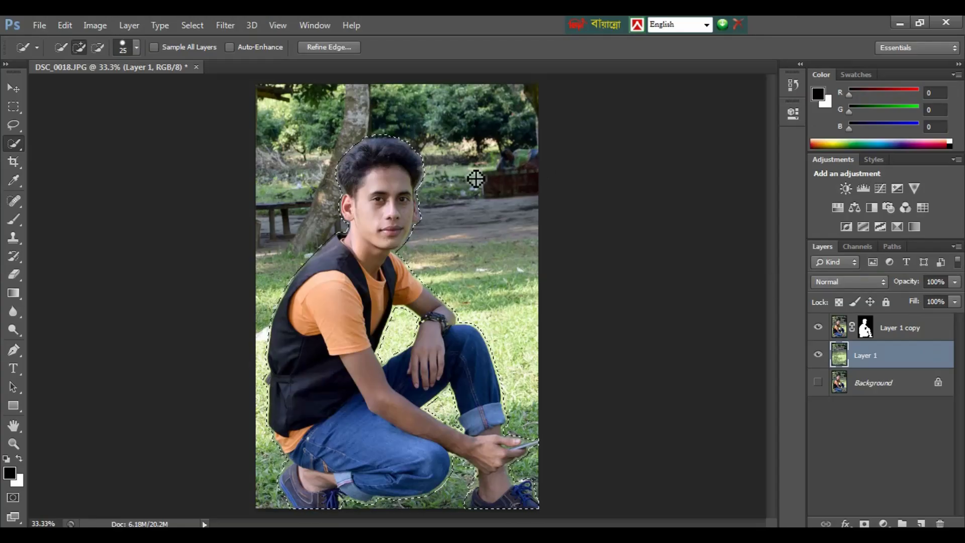
key("ctrl+d")
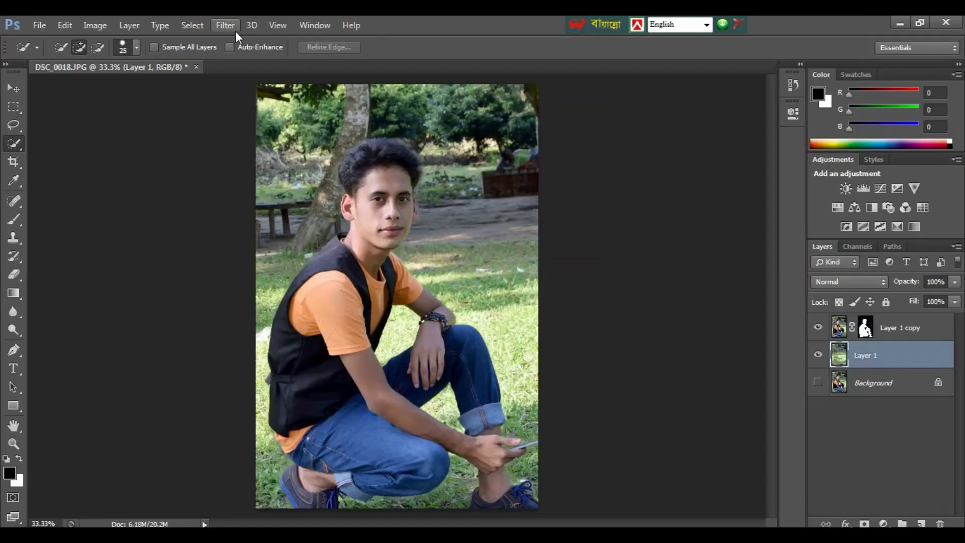
Apply a Tilt-Shift blur to Layer 1 and raise its Blur amount to 169 px.
left_click(231, 29)
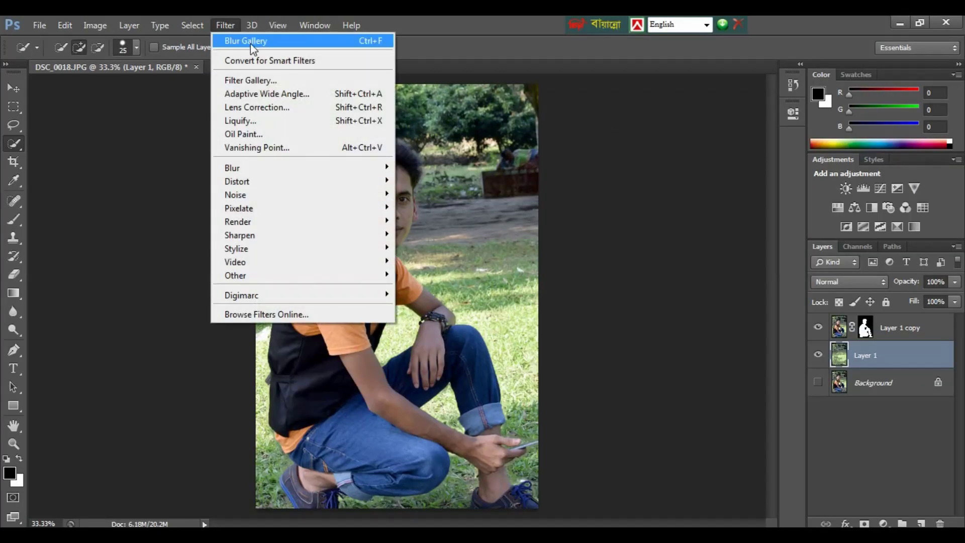
mouse_move(232, 167)
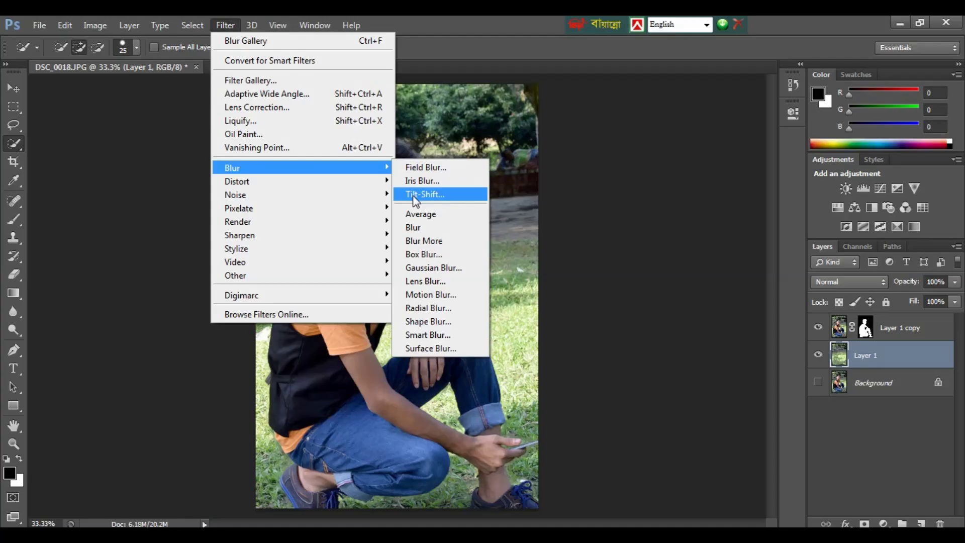
left_click(418, 191)
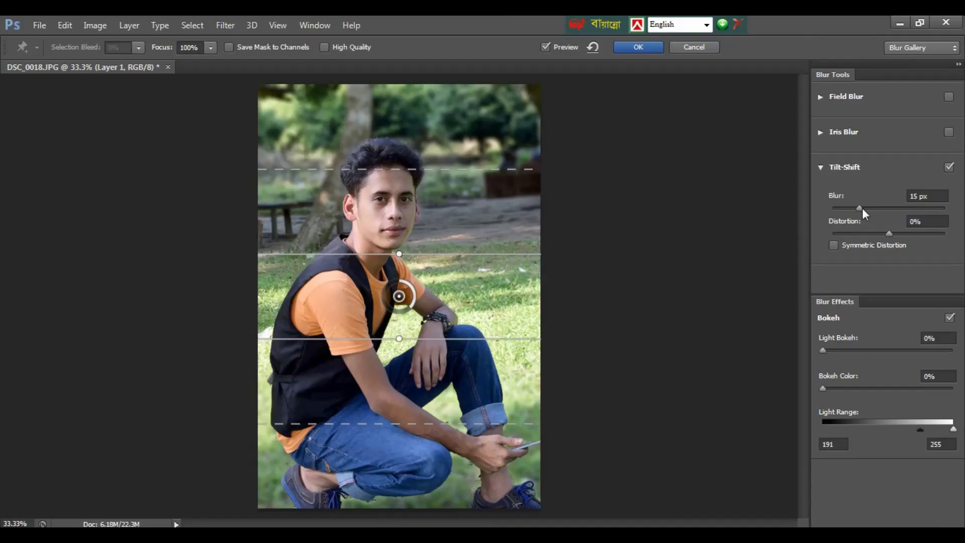
left_click_drag(863, 209, 901, 213)
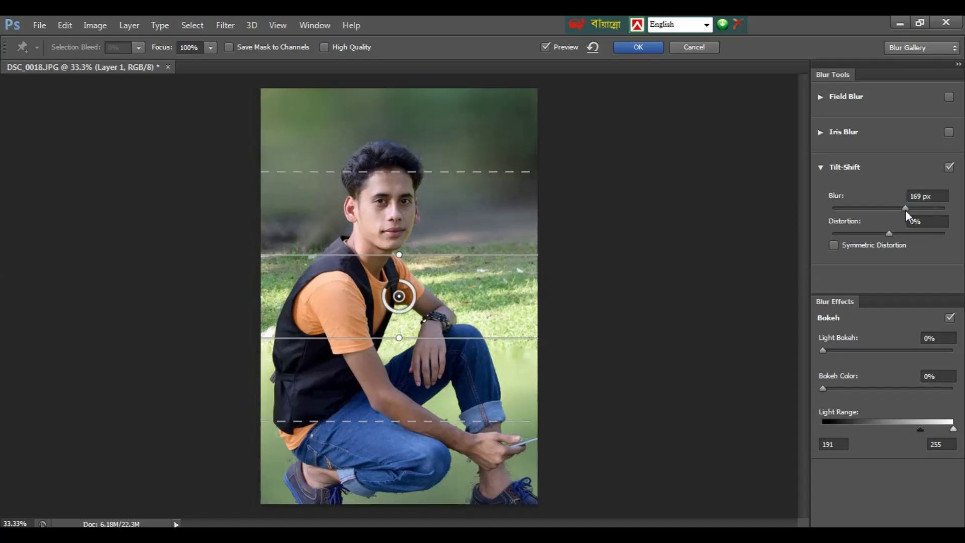
Move the Tilt-Shift pin and focus band down across the man's legs, then nudge the lines up slightly.
key("ctrl+minus")
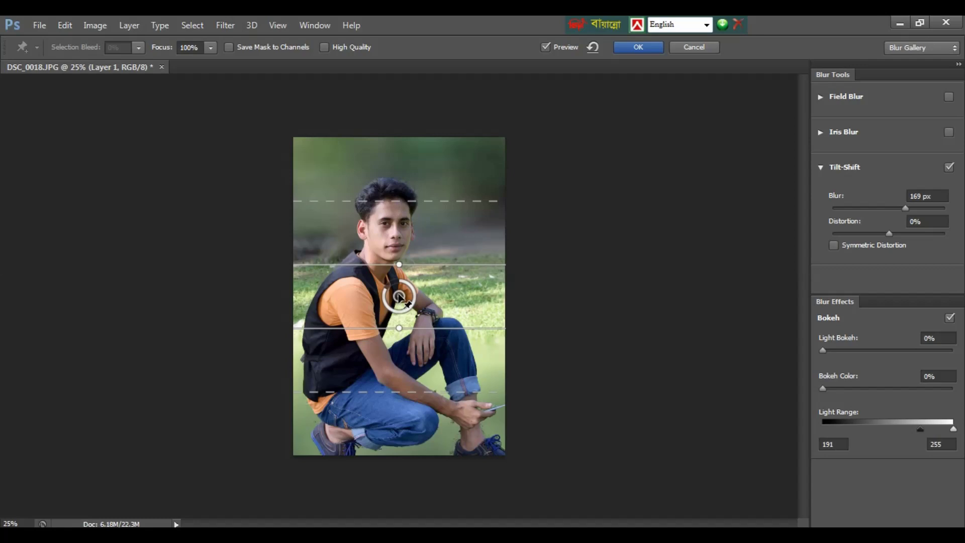
left_click_drag(399, 297, 399, 300)
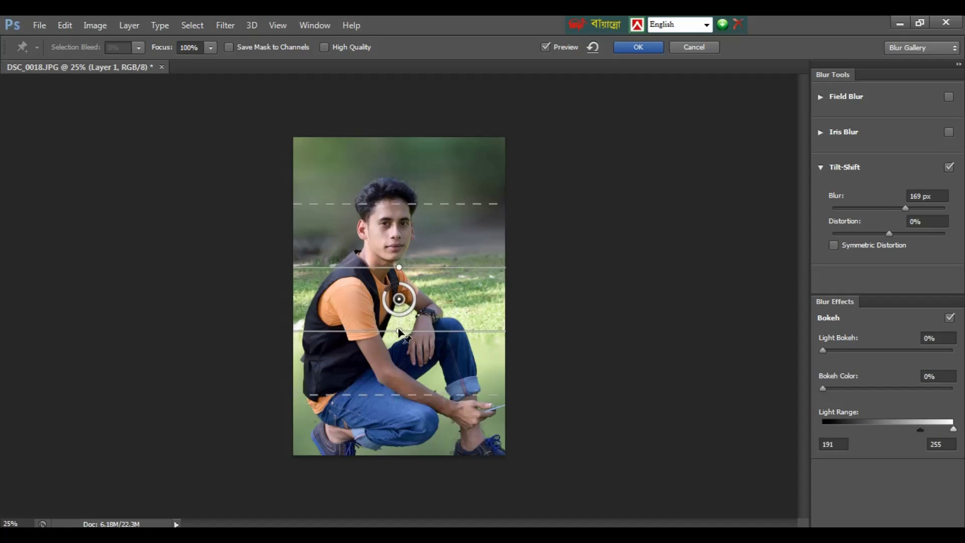
left_click_drag(399, 335, 400, 410)
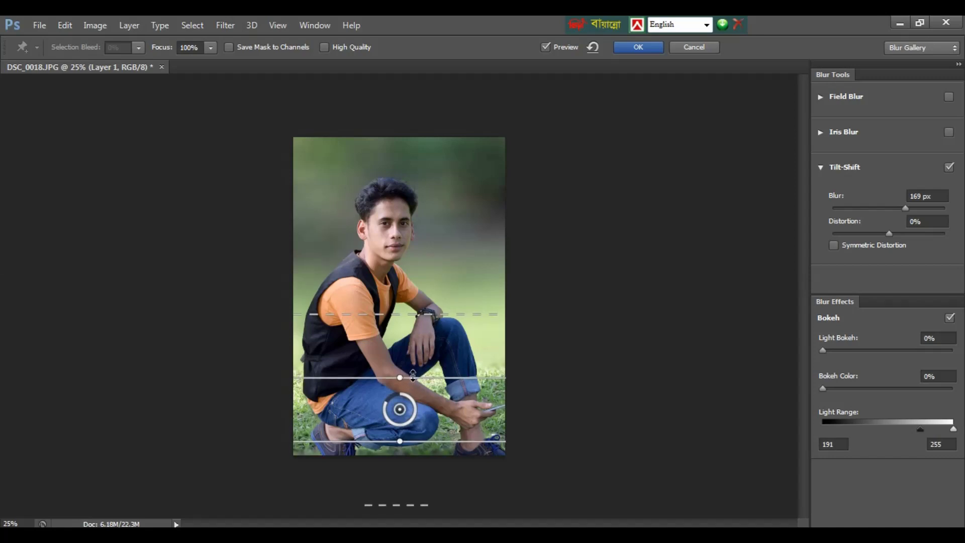
left_click_drag(408, 375, 411, 338)
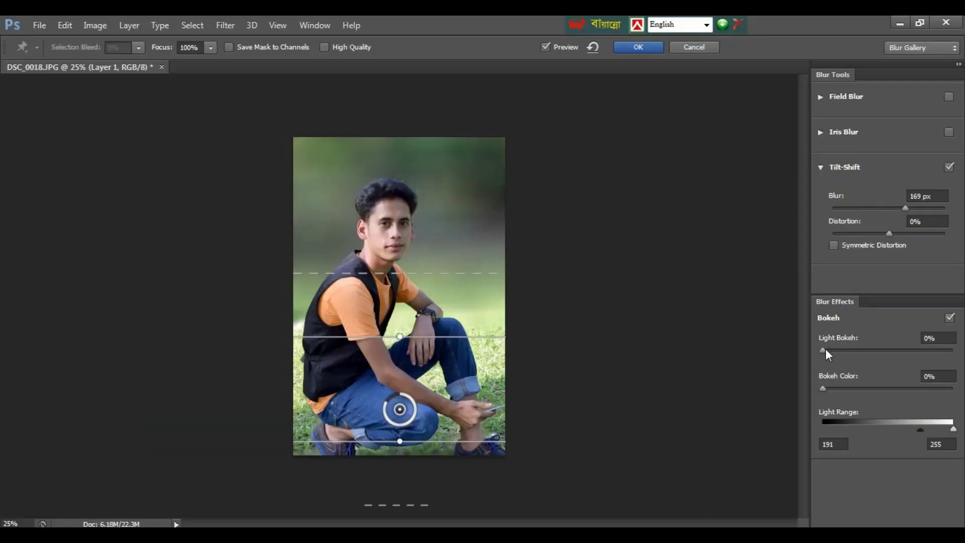
Raise Light Bokeh in Blur Effects from 0% to 23%.
left_click_drag(825, 349, 845, 349)
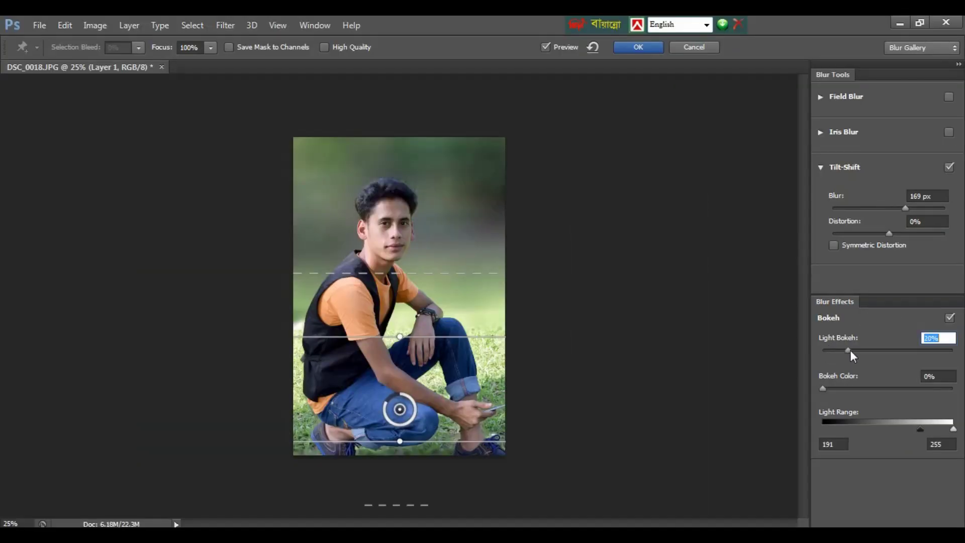